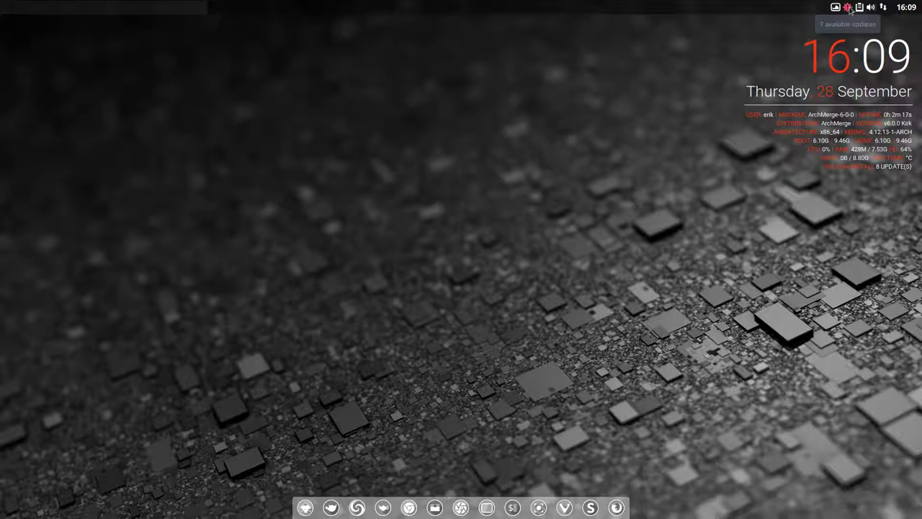
Open the available updates and apply all of them, entering the account password to authenticate
{"action": "left_click", "coordinate": [849, 8]}
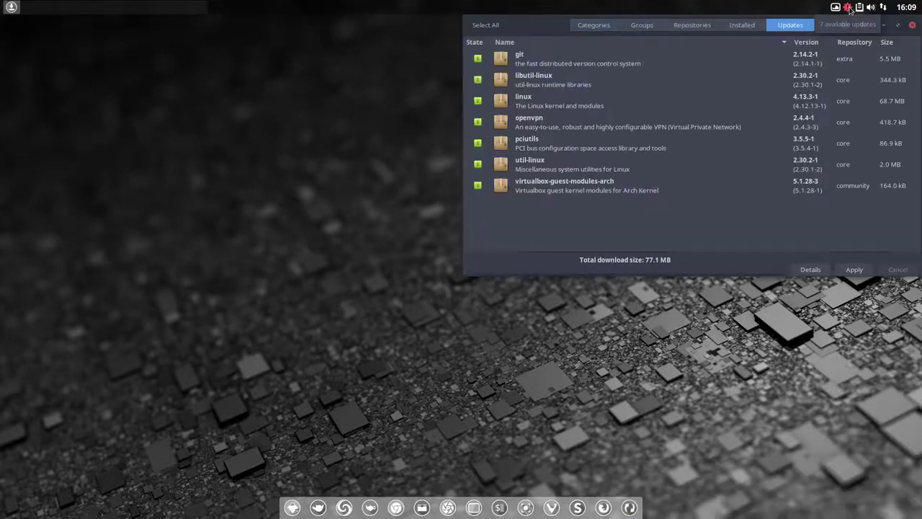
{"action": "left_click_drag", "start_coordinate": [548, 30], "coordinate": [259, 107]}
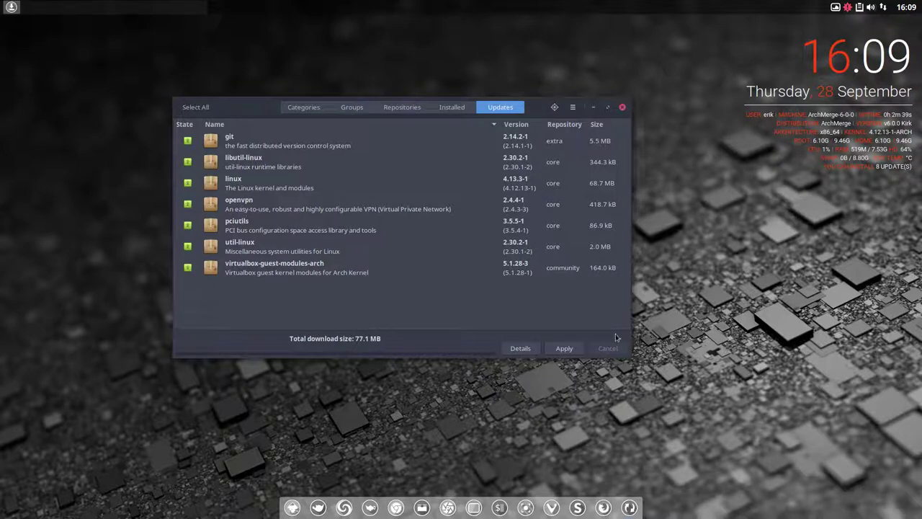
{"action": "left_click", "coordinate": [565, 350]}
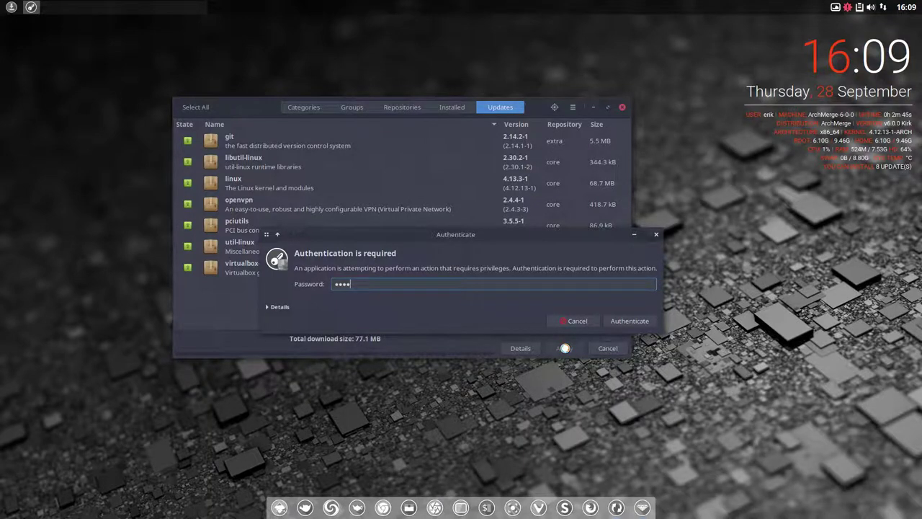
{"action": "key", "text": "Return"}
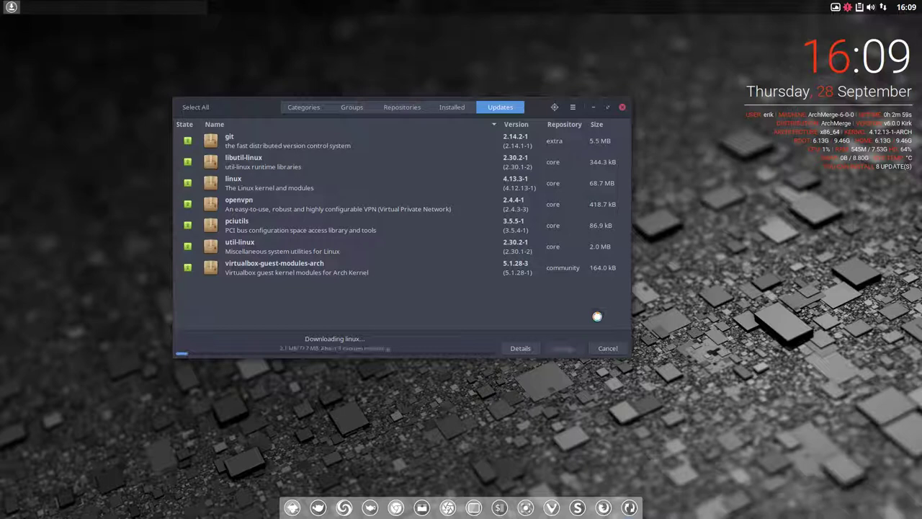
View Pamac's About information, highlight its version number and close the dialog
{"action": "left_click", "coordinate": [572, 107]}
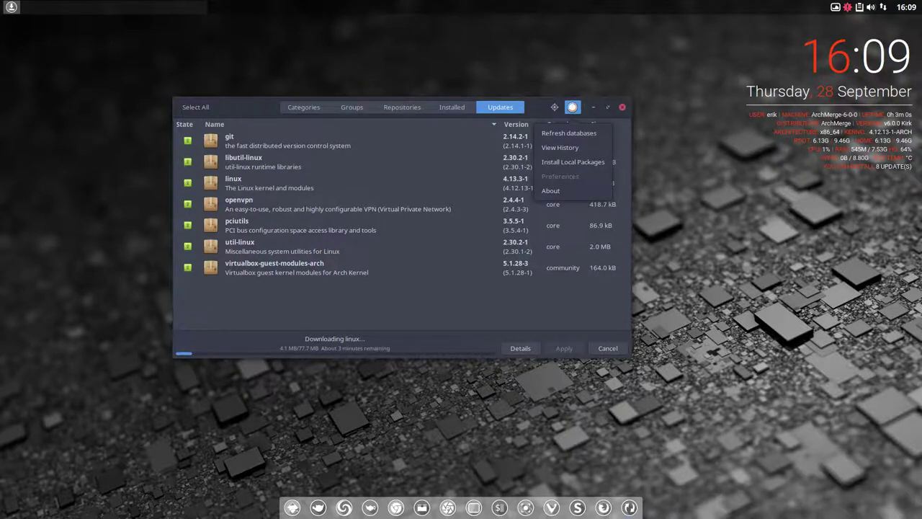
{"action": "left_click", "coordinate": [560, 192]}
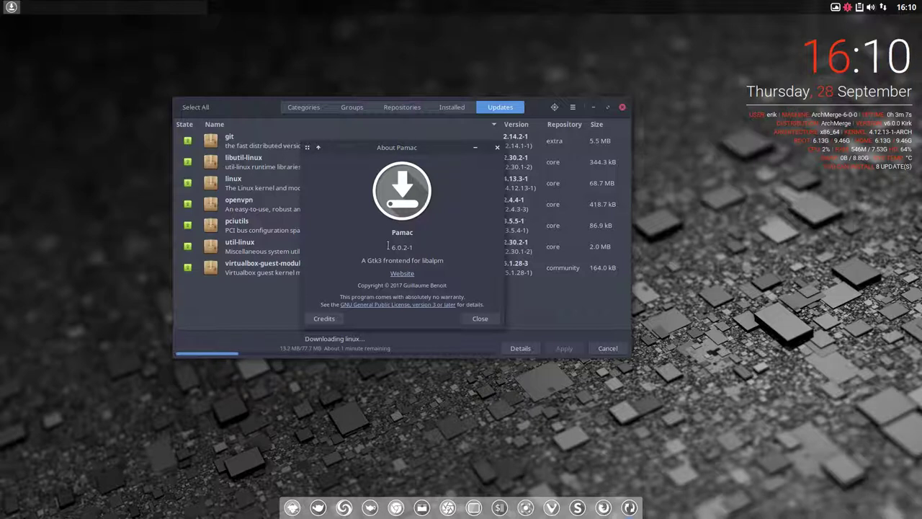
{"action": "left_click_drag", "start_coordinate": [388, 245], "coordinate": [417, 247]}
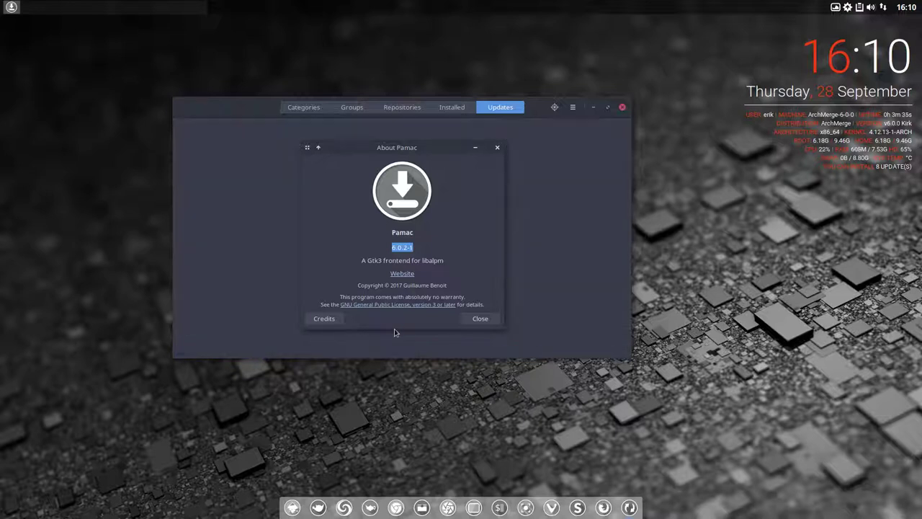
{"action": "left_click", "coordinate": [480, 318]}
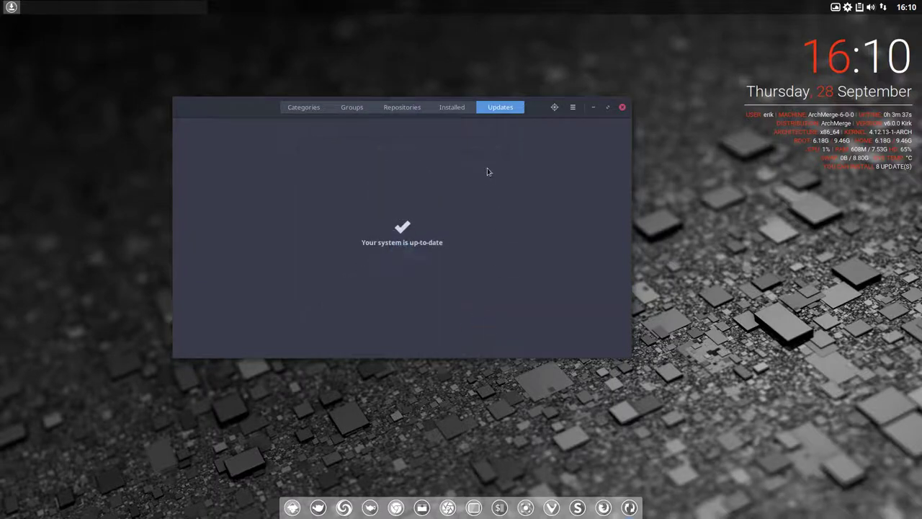
Browse the packages by category, looking through the Accessories and Games lists
{"action": "left_click", "coordinate": [284, 113]}
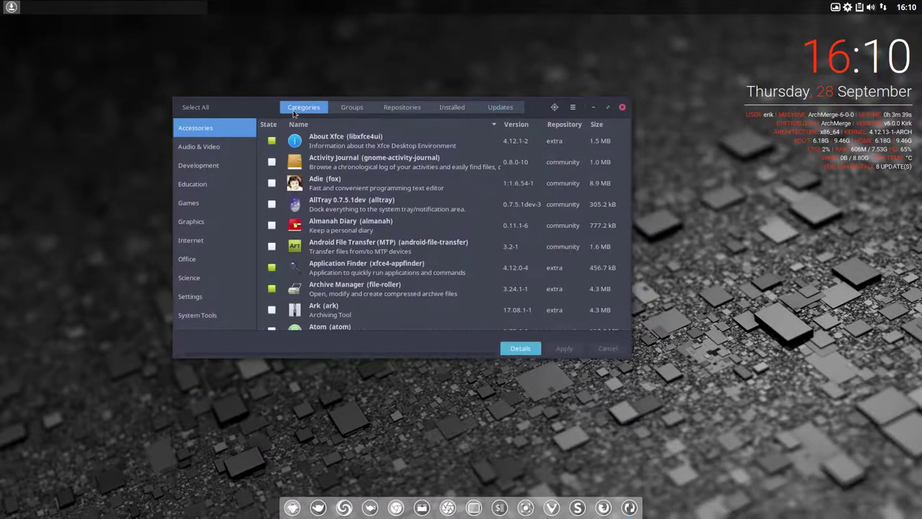
{"action": "left_click_drag", "start_coordinate": [253, 109], "coordinate": [260, 84]}
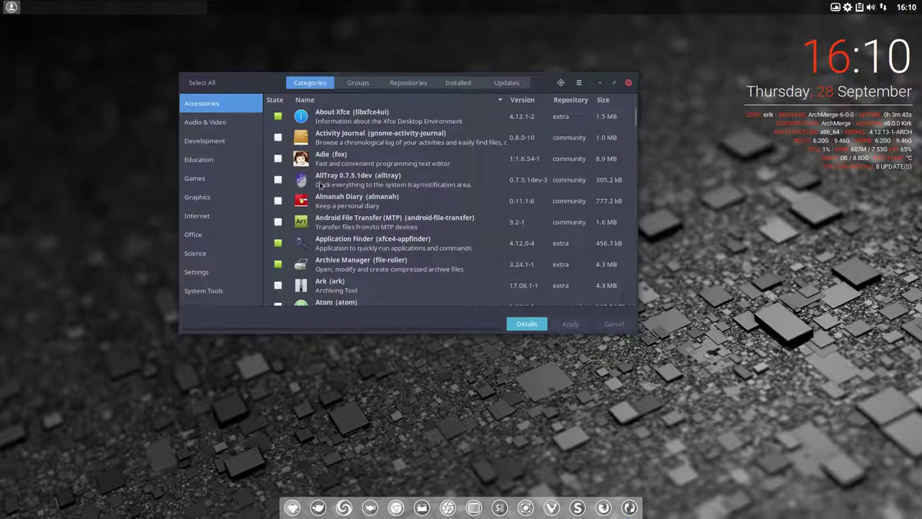
{"action": "scroll", "coordinate": [320, 184], "scroll_direction": "down", "scroll_amount": 3}
{"action": "scroll", "coordinate": [320, 185], "scroll_direction": "down", "scroll_amount": 10}
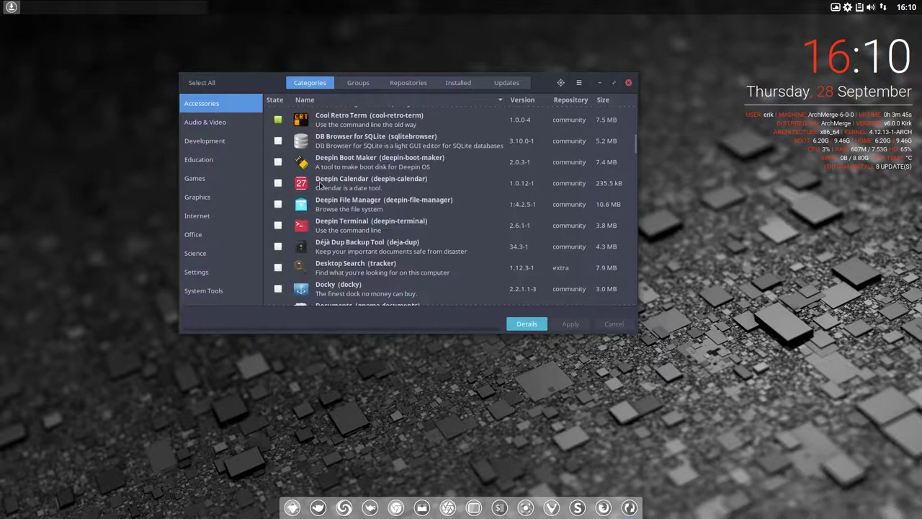
{"action": "scroll", "coordinate": [320, 185], "scroll_direction": "down", "scroll_amount": 8}
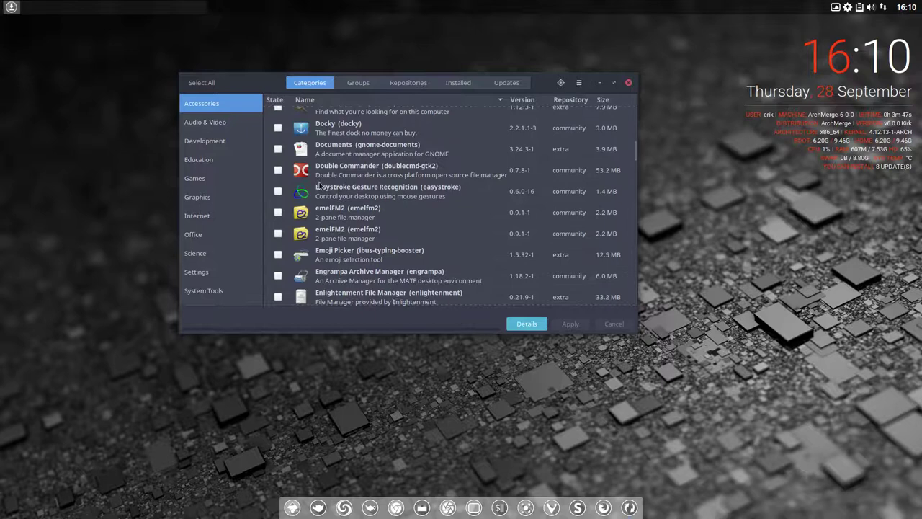
{"action": "scroll", "coordinate": [320, 185], "scroll_direction": "down", "scroll_amount": 7}
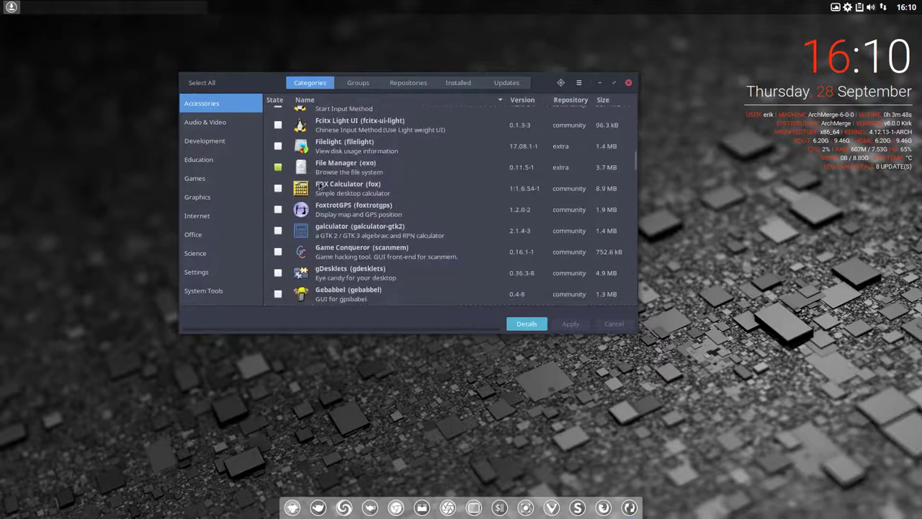
{"action": "left_click", "coordinate": [234, 178]}
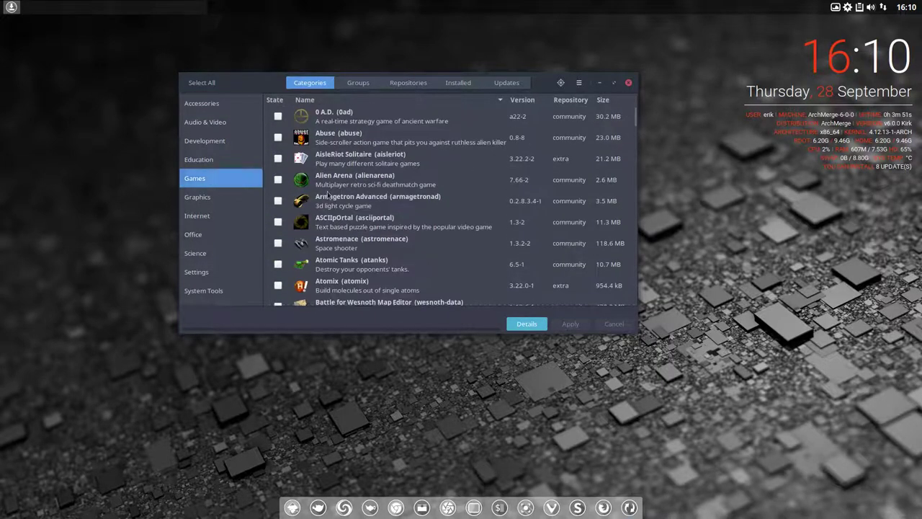
{"action": "scroll", "coordinate": [354, 216], "scroll_direction": "down", "scroll_amount": 9}
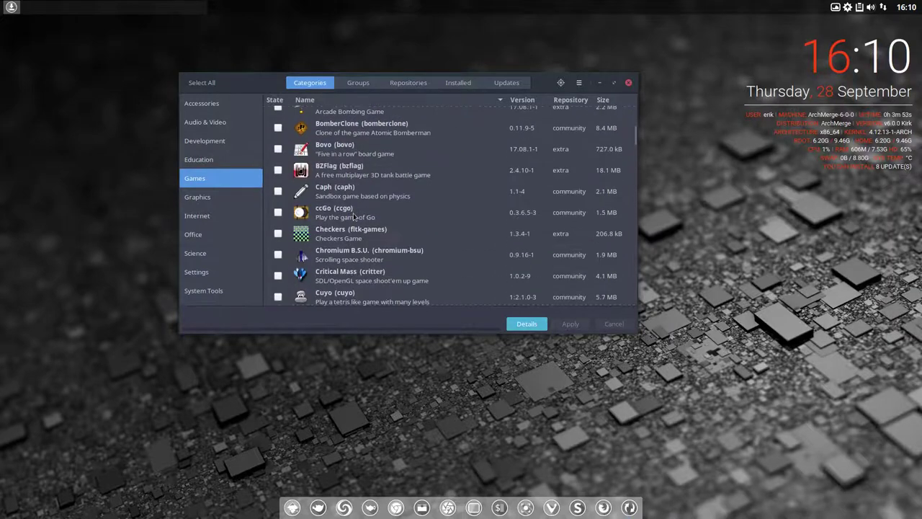
View the details of the Bovo game and its project web page, and return to the Games list
{"action": "left_click", "coordinate": [345, 156]}
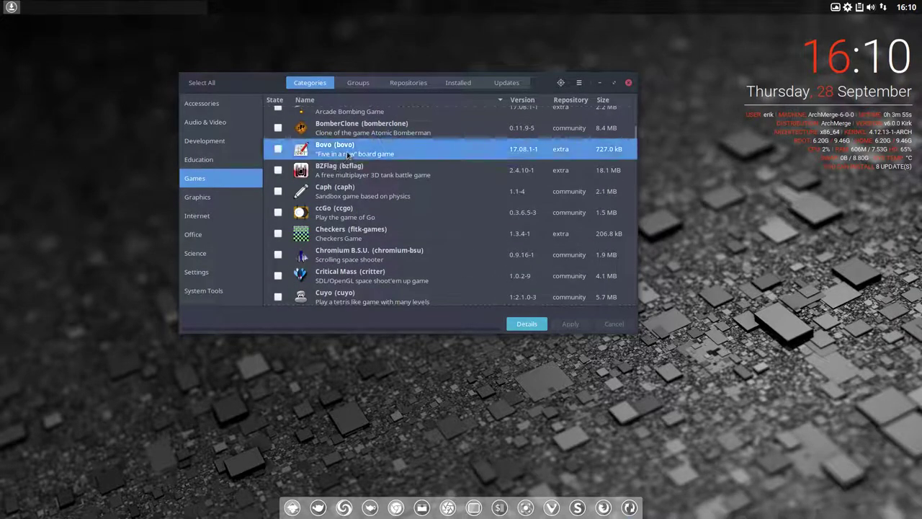
{"action": "double_click", "coordinate": [347, 155]}
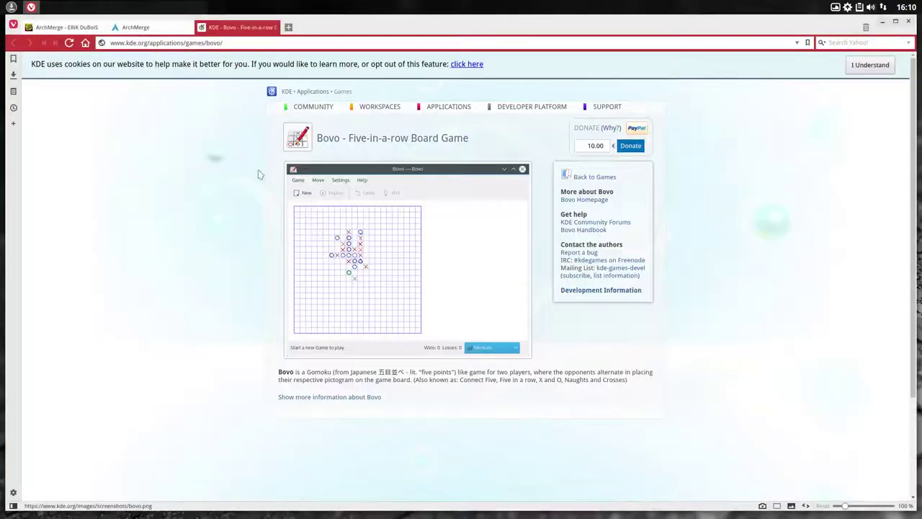
{"action": "left_click", "coordinate": [910, 21]}
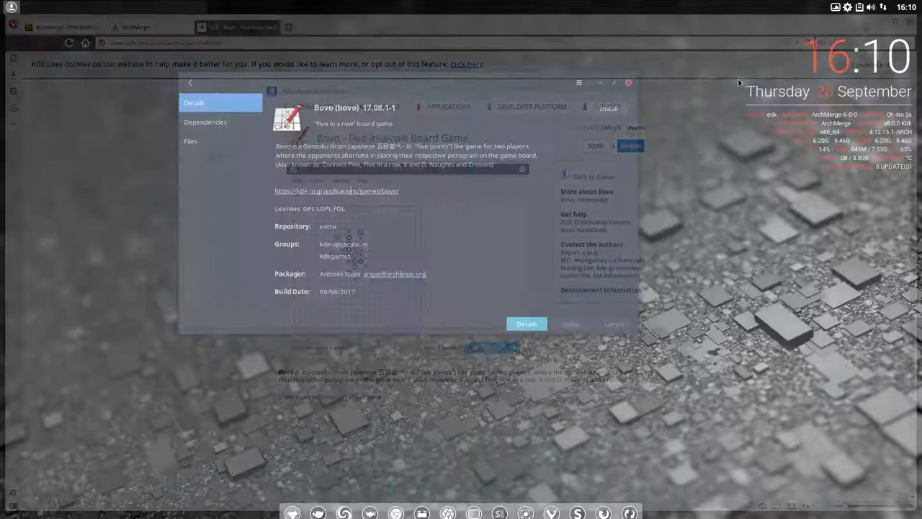
{"action": "left_click", "coordinate": [193, 83]}
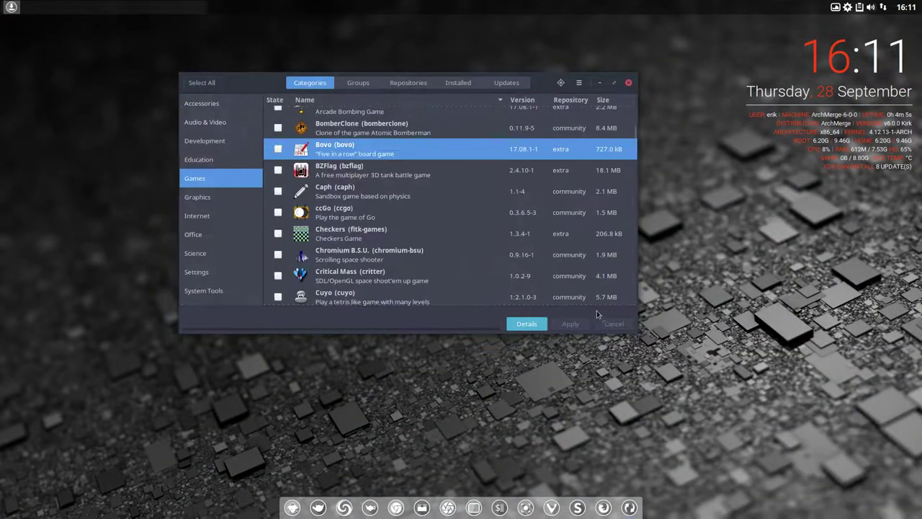
Mark Bovo for installation, review it among the pending operations and cancel the selection
{"action": "left_click", "coordinate": [277, 149]}
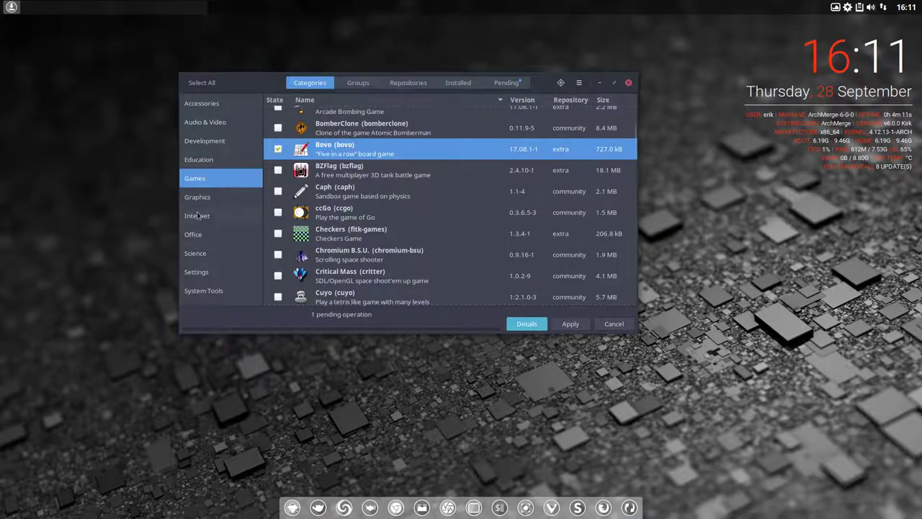
{"action": "left_click", "coordinate": [507, 85]}
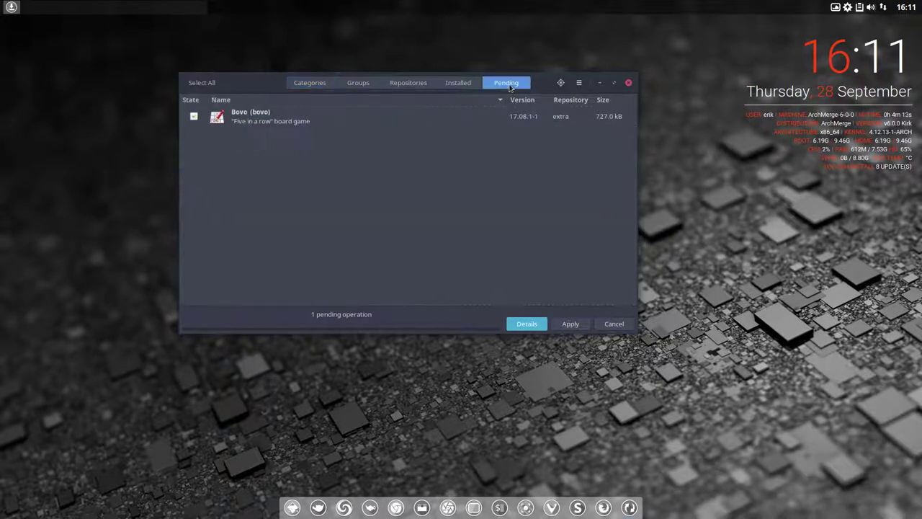
{"action": "left_click", "coordinate": [310, 83]}
{"action": "scroll", "coordinate": [309, 146], "scroll_direction": "down", "scroll_amount": 5}
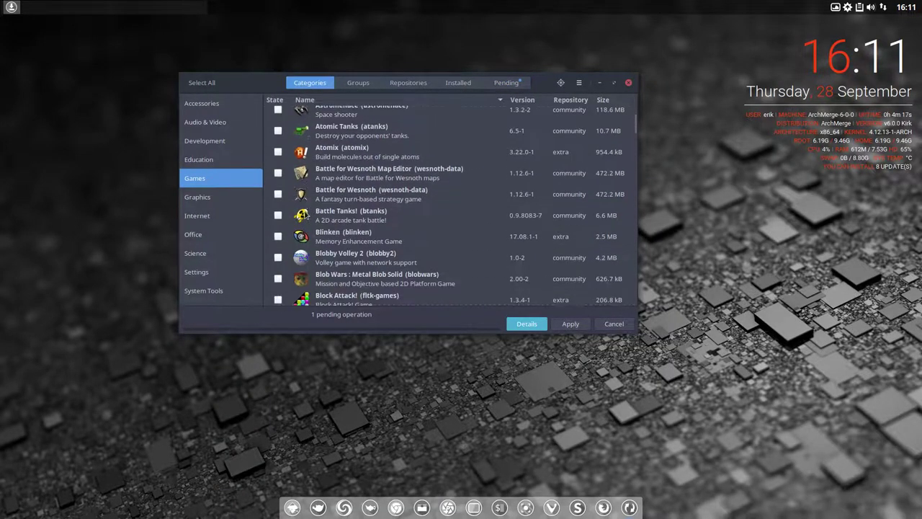
{"action": "left_click", "coordinate": [613, 323]}
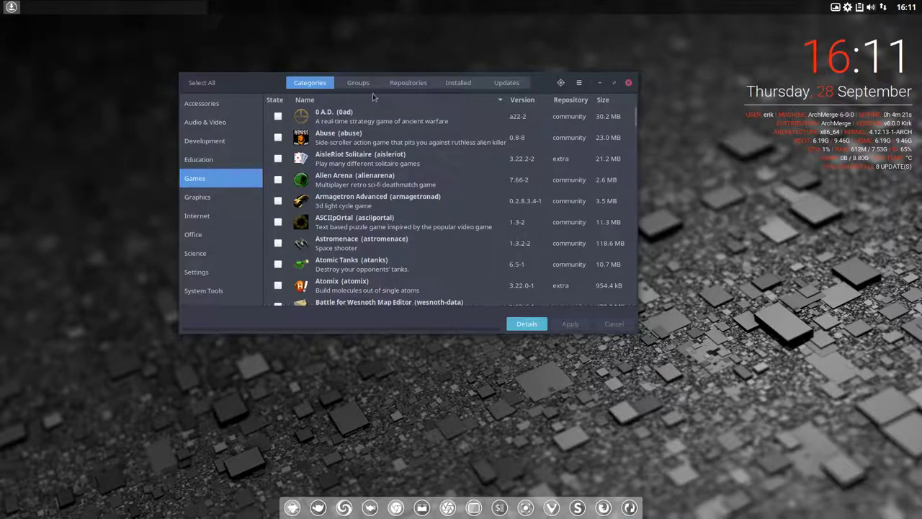
Browse the package groups and look through the packages in the xfce4 and xfce4-goodies groups
{"action": "left_click", "coordinate": [214, 101]}
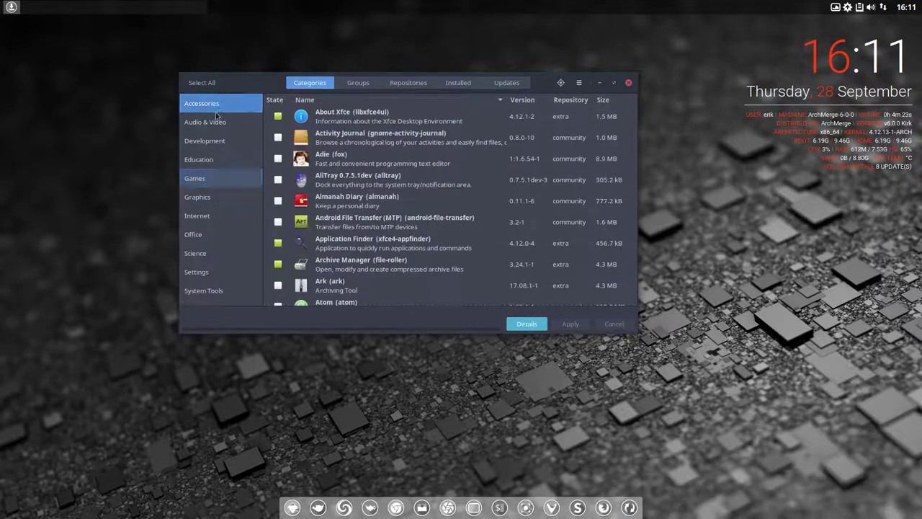
{"action": "left_click", "coordinate": [354, 85]}
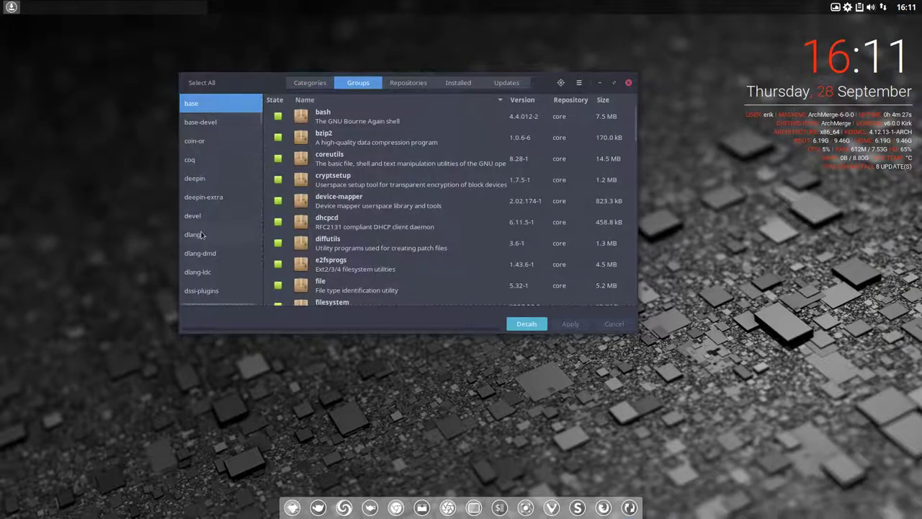
{"action": "scroll", "coordinate": [202, 234], "scroll_direction": "down", "scroll_amount": 3}
{"action": "scroll", "coordinate": [202, 234], "scroll_direction": "down", "scroll_amount": 3}
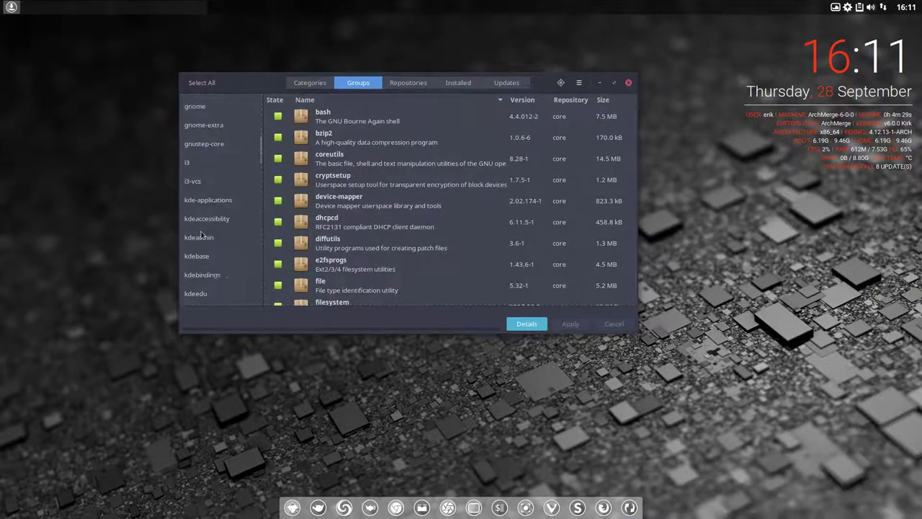
{"action": "scroll", "coordinate": [202, 235], "scroll_direction": "down", "scroll_amount": 10}
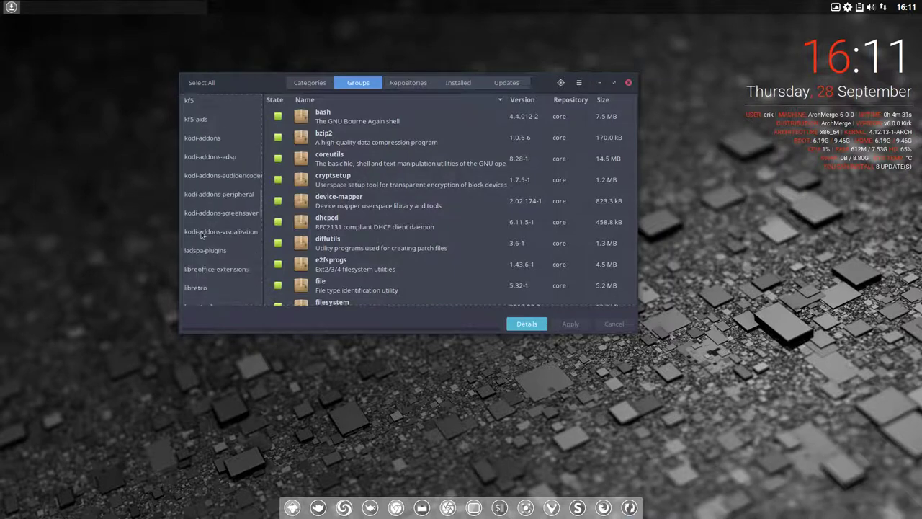
{"action": "scroll", "coordinate": [202, 234], "scroll_direction": "down", "scroll_amount": 10}
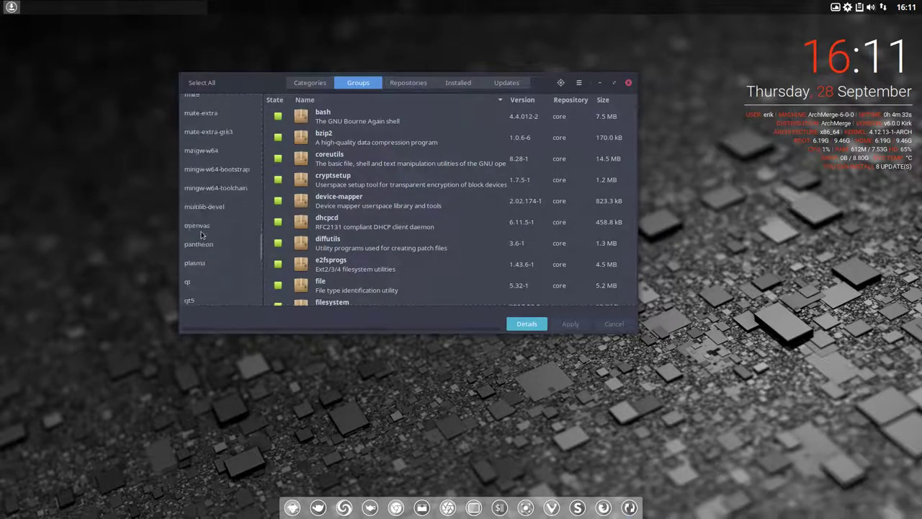
{"action": "scroll", "coordinate": [202, 234], "scroll_direction": "down", "scroll_amount": 3}
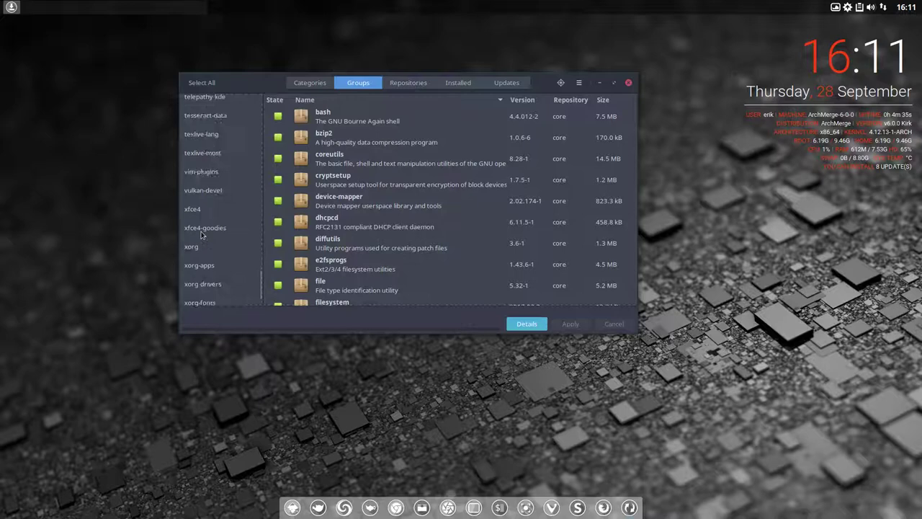
{"action": "left_click", "coordinate": [203, 203]}
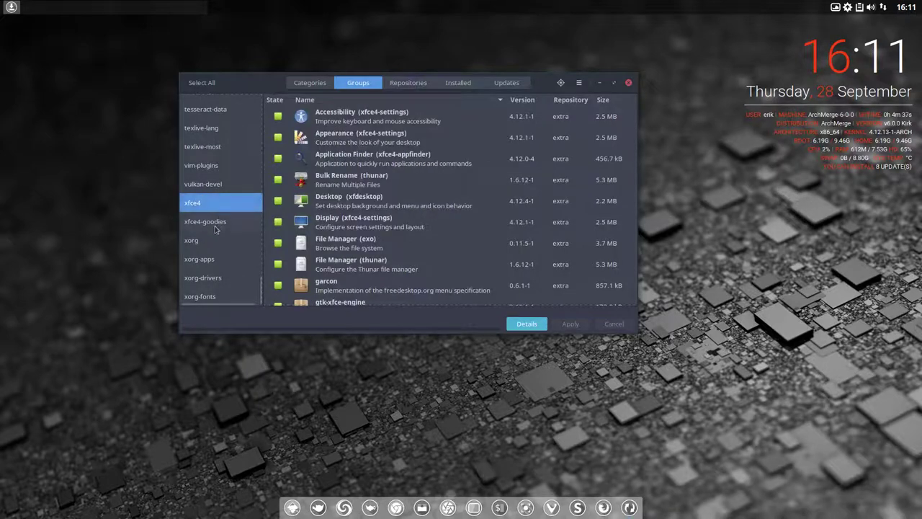
{"action": "scroll", "coordinate": [433, 216], "scroll_direction": "down", "scroll_amount": 10}
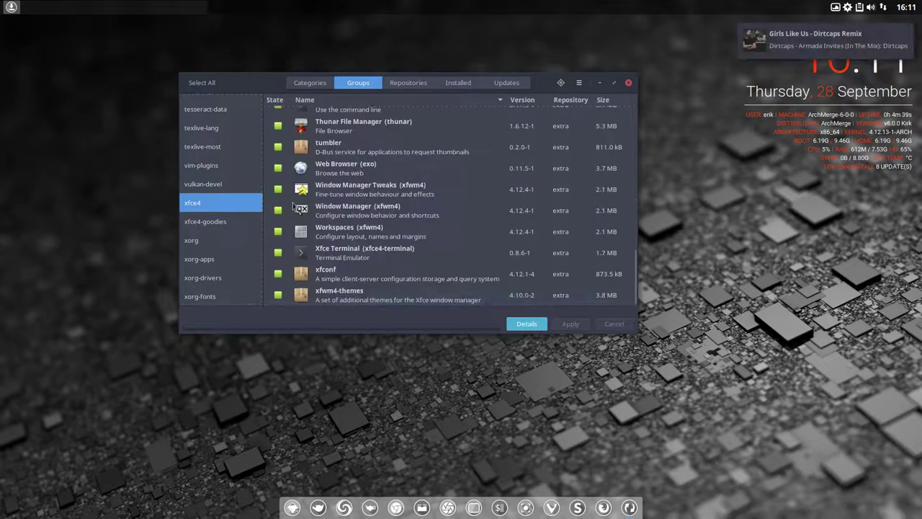
{"action": "left_click", "coordinate": [228, 220]}
{"action": "scroll", "coordinate": [410, 203], "scroll_direction": "down", "scroll_amount": 10}
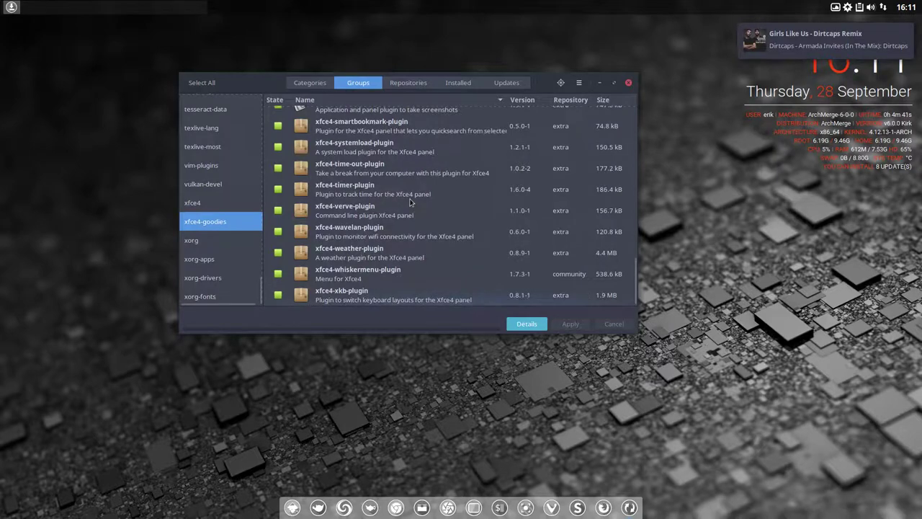
Browse the packages by repository, viewing the core and archmergelinux_repo lists
{"action": "left_click", "coordinate": [407, 82]}
{"action": "left_click", "coordinate": [217, 106]}
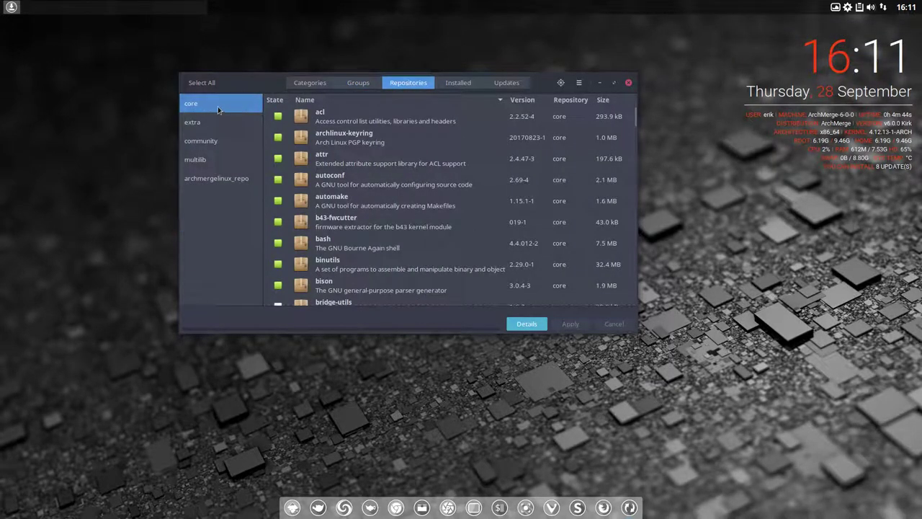
{"action": "left_click", "coordinate": [221, 180]}
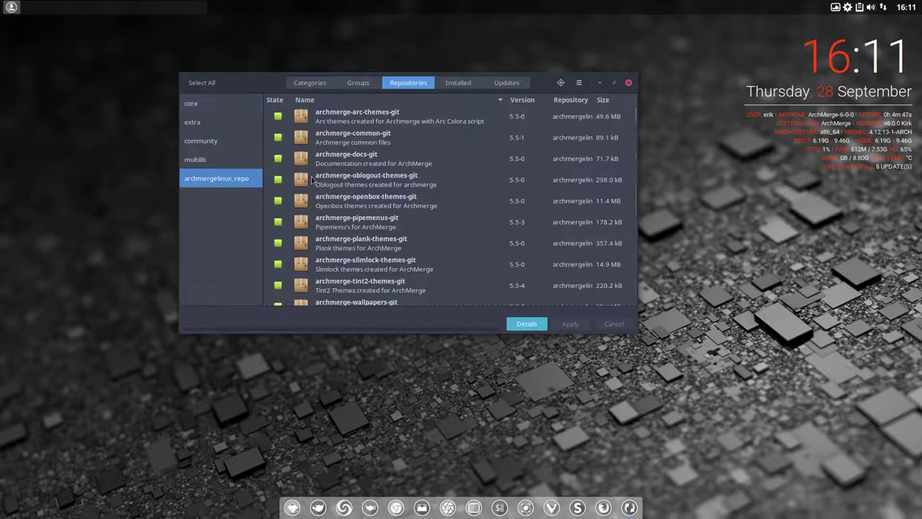
{"action": "left_click_drag", "start_coordinate": [341, 115], "coordinate": [345, 130]}
{"action": "scroll", "coordinate": [346, 143], "scroll_direction": "down", "scroll_amount": 1}
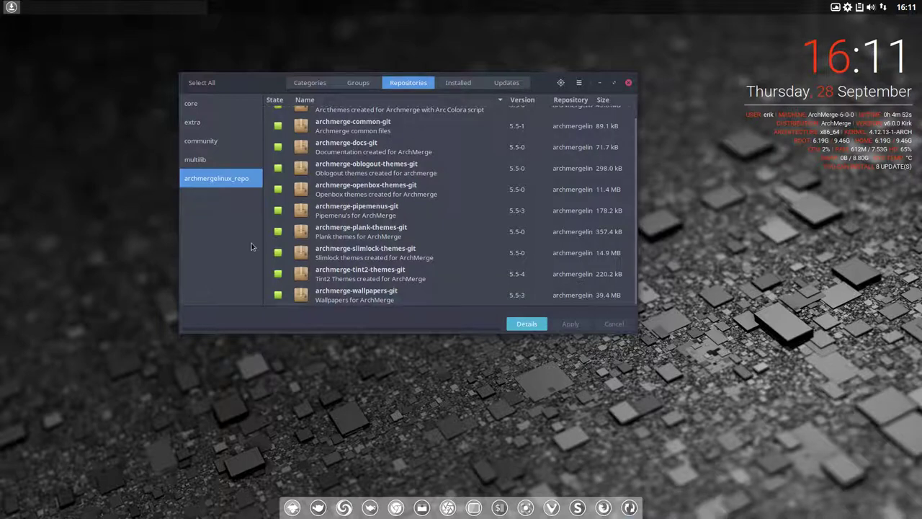
Browse the installed packages, including the explicitly installed, orphan and foreign package lists
{"action": "left_click", "coordinate": [462, 85]}
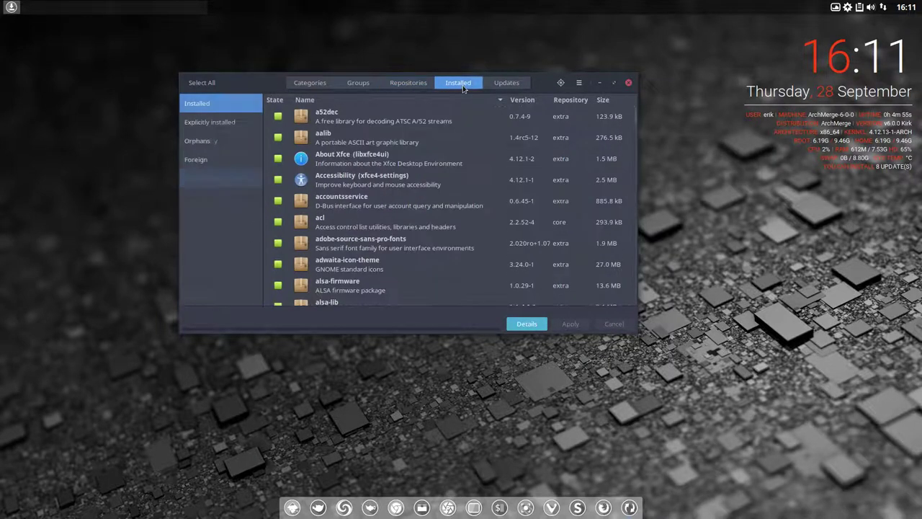
{"action": "left_click", "coordinate": [233, 124]}
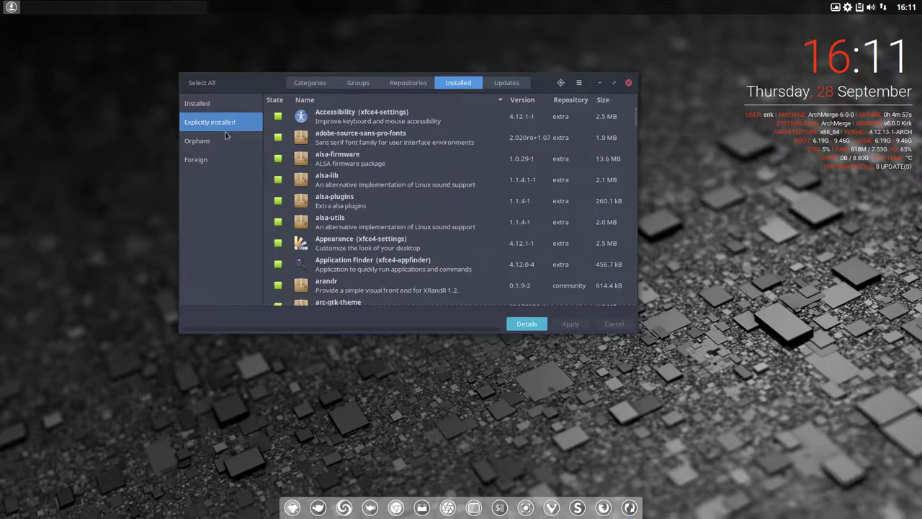
{"action": "left_click", "coordinate": [221, 141]}
{"action": "left_click", "coordinate": [219, 160]}
Check the package manager for pending updates and close its window
{"action": "left_click", "coordinate": [511, 83]}
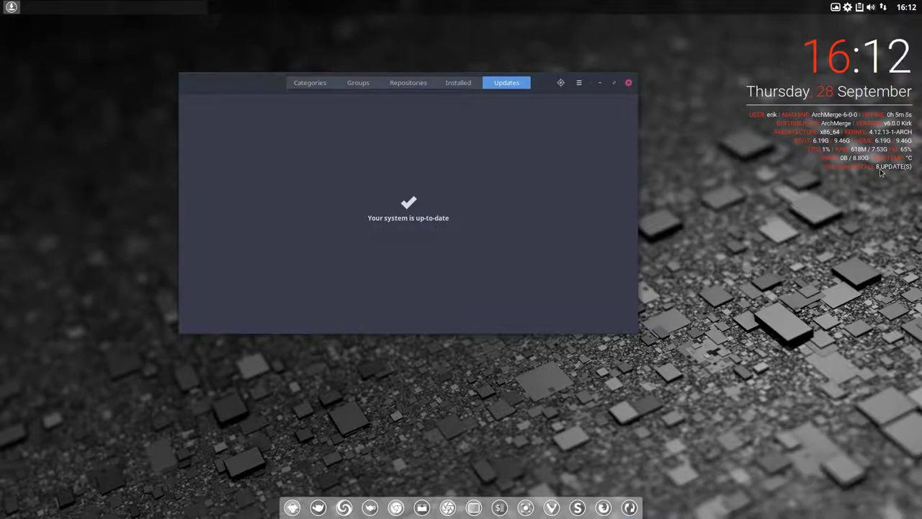
{"action": "left_click", "coordinate": [628, 83]}
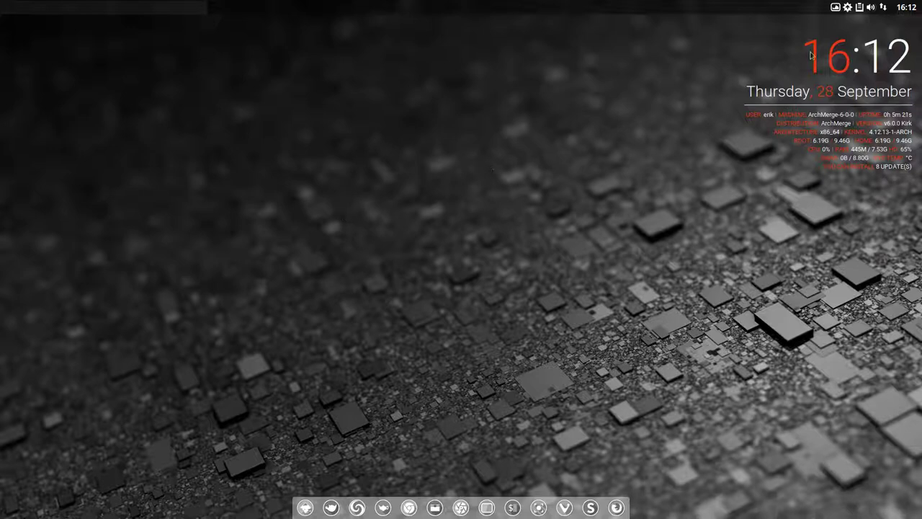
View the options offered by the Pamac tray notifier, dismiss them and check the notifier's update status
{"action": "right_click", "coordinate": [849, 7]}
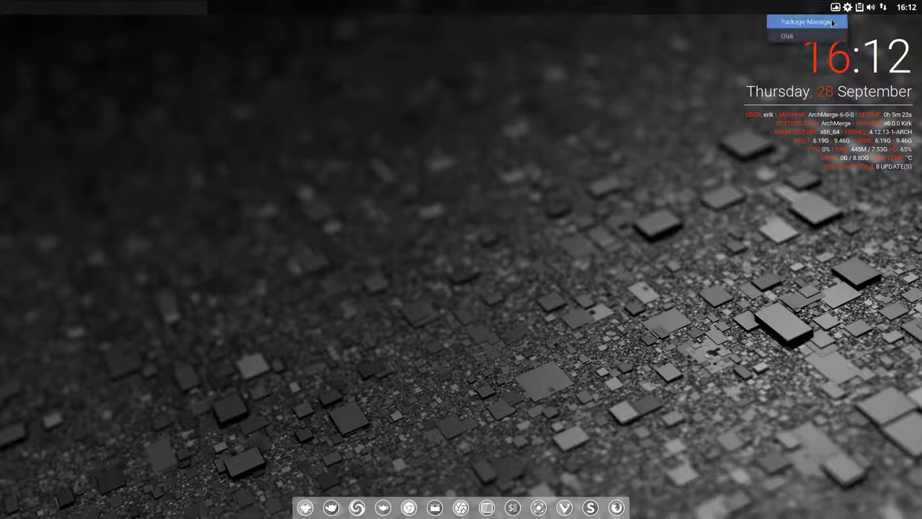
{"action": "left_click", "coordinate": [784, 37]}
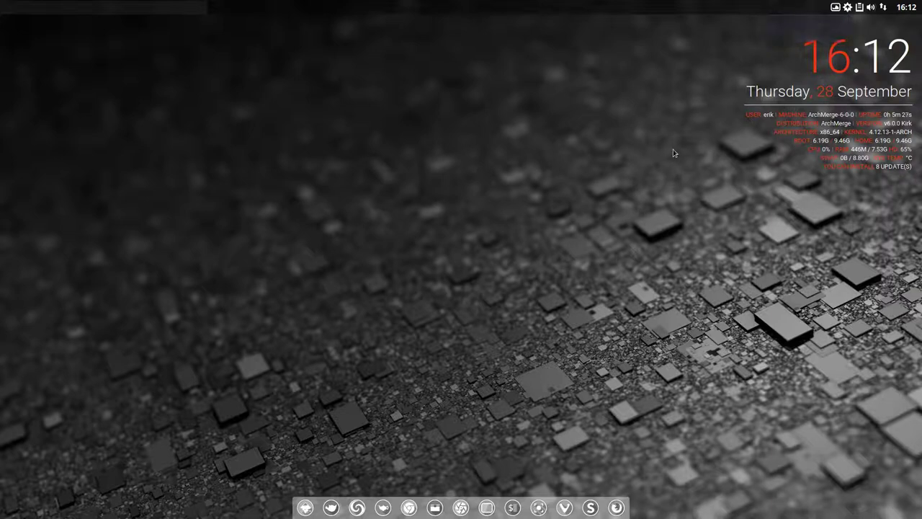
{"action": "mouse_move", "coordinate": [849, 9]}
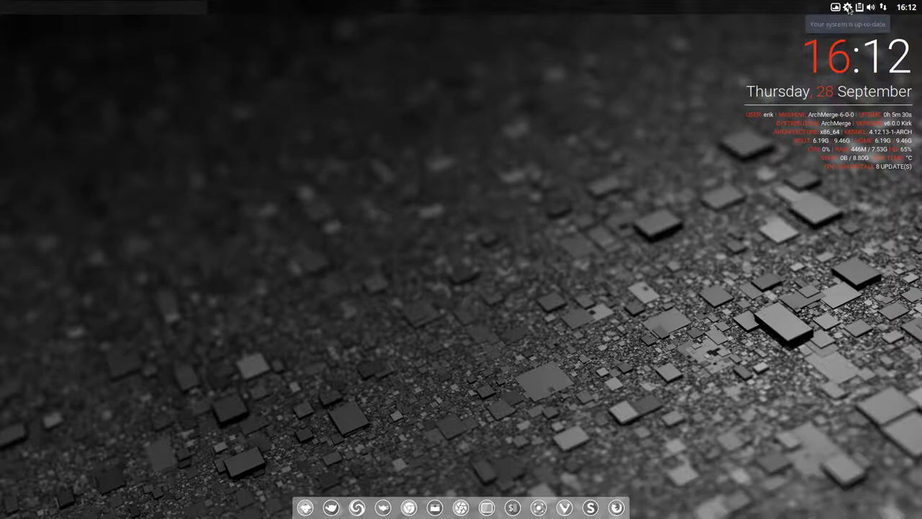